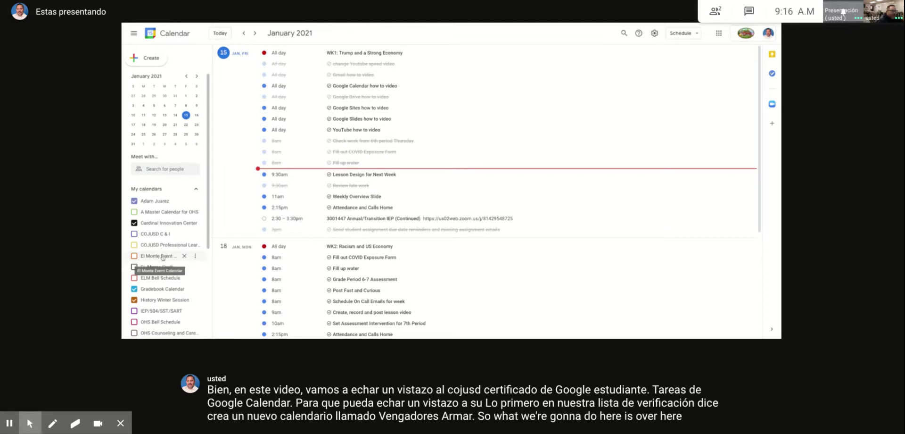
Step: Add a new calendar named 'Avengers Assemble' from the Other calendars + menu
scroll(162, 257, "down", 1)
scroll(155, 255, "down", 1)
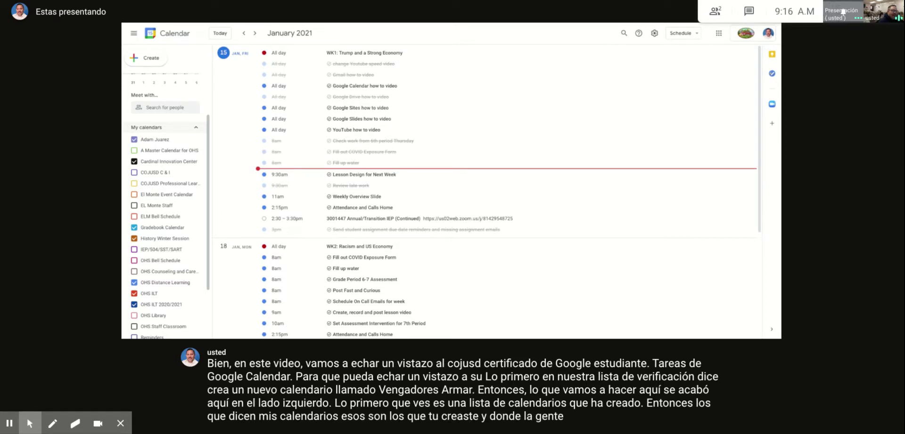
scroll(160, 255, "down", 3)
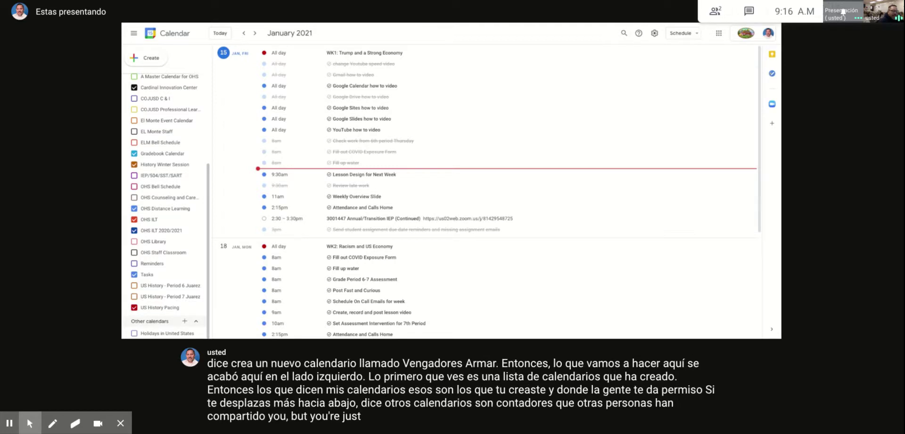
left_click(184, 320)
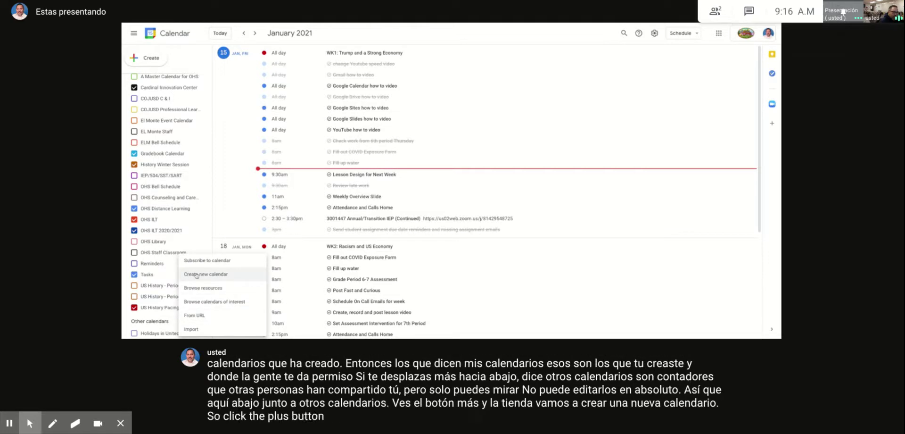
left_click(203, 274)
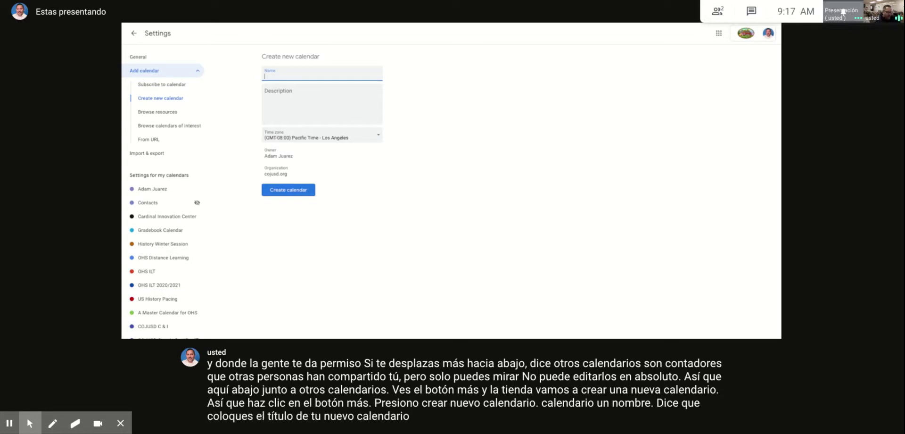
type("engers Assemble")
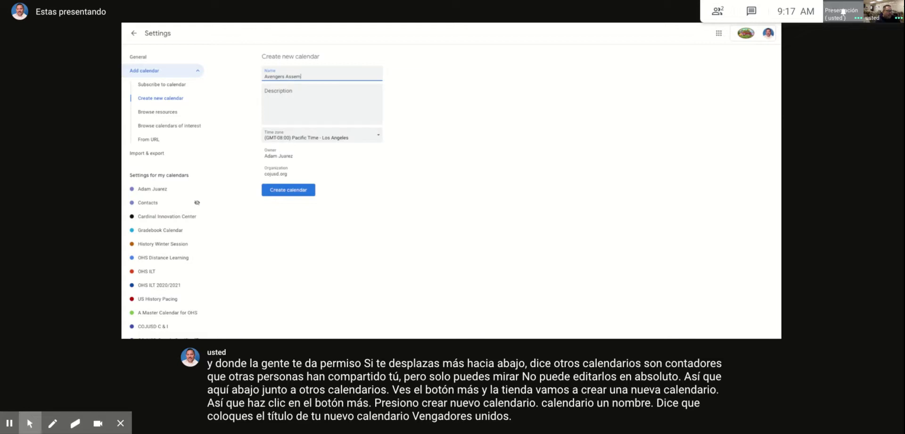
left_click(290, 190)
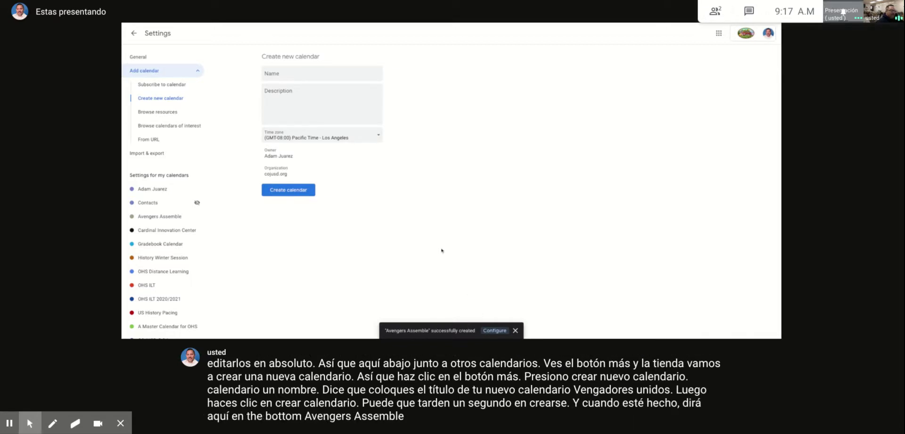
Step: Open the Avengers Assemble calendar's Settings and sharing page
left_click(135, 34)
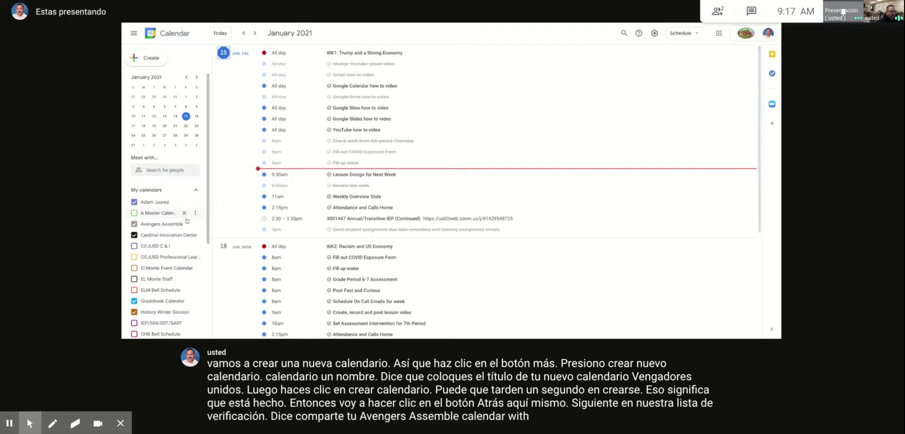
mouse_move(159, 227)
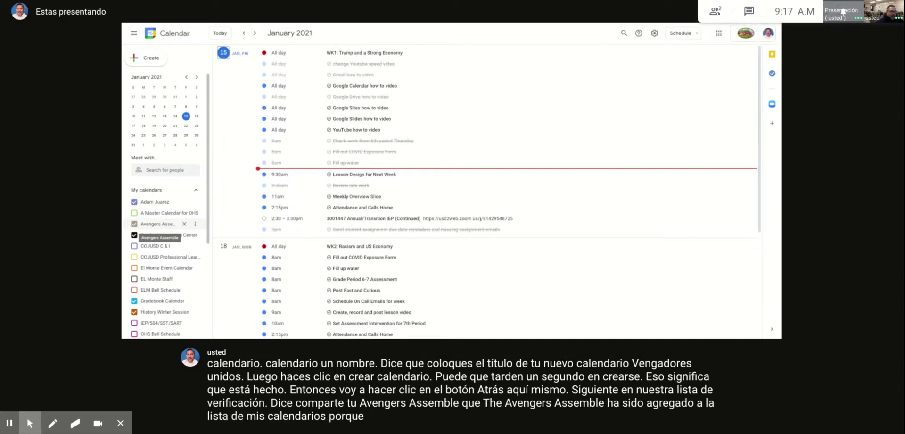
left_click(197, 224)
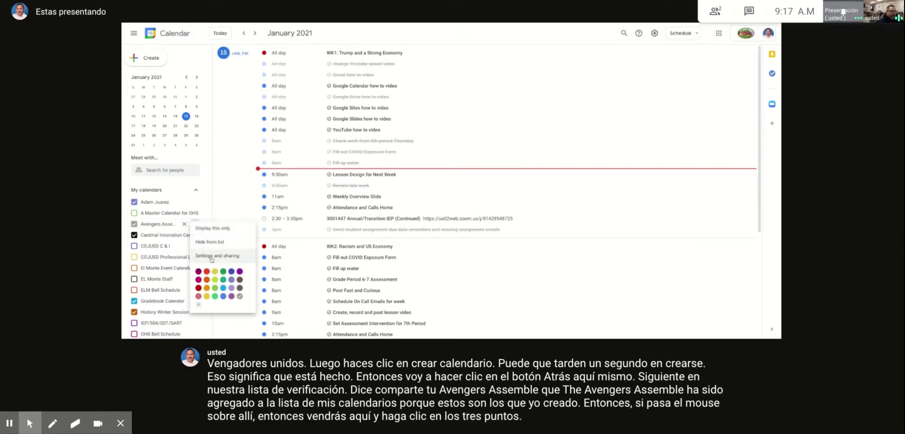
left_click(207, 257)
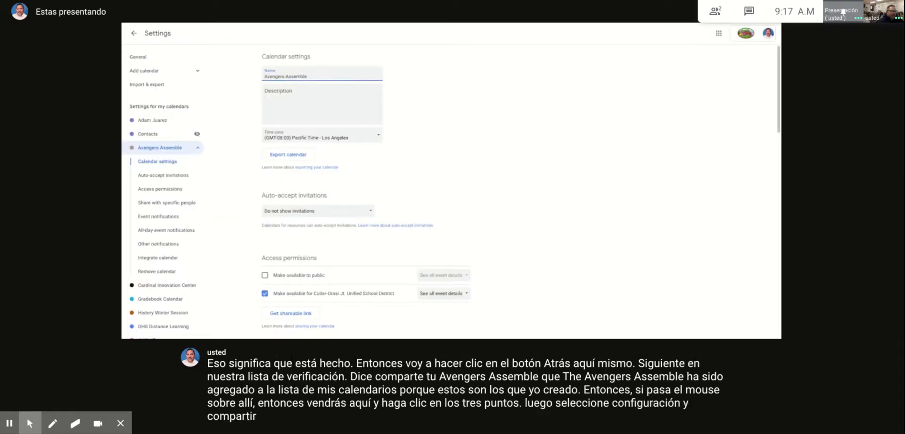
scroll(481, 230, "down", 4)
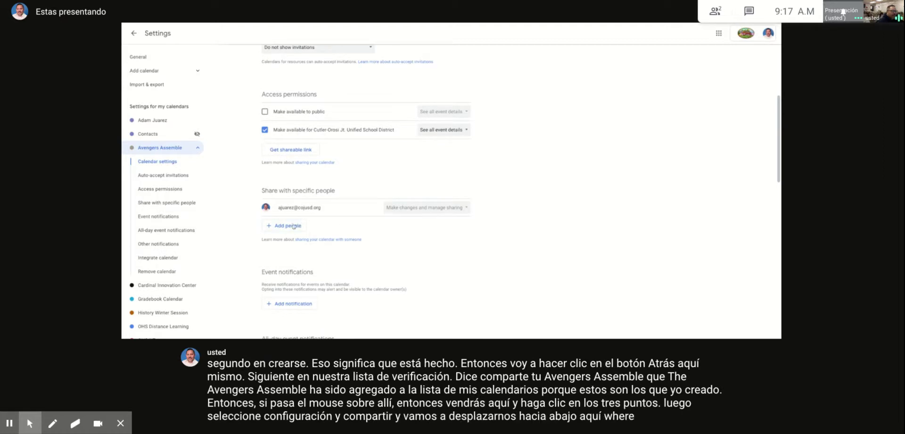
Step: Share the calendar with the chosen contact with See all event details access
left_click(294, 226)
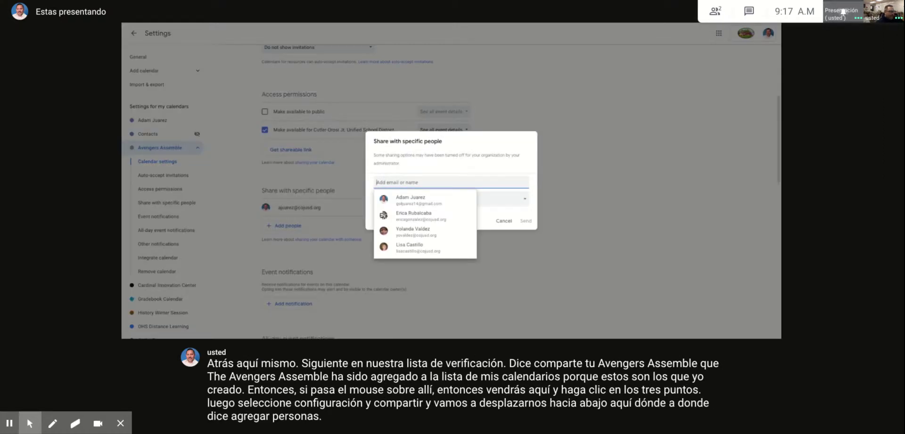
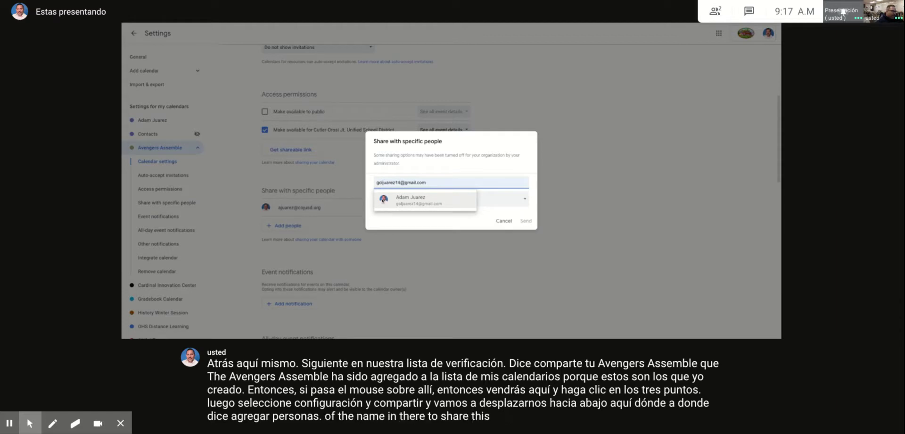
left_click(383, 200)
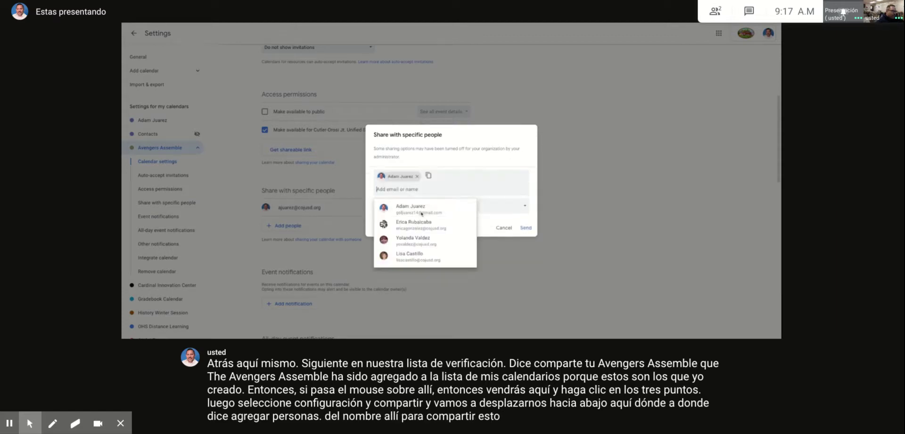
left_click(529, 231)
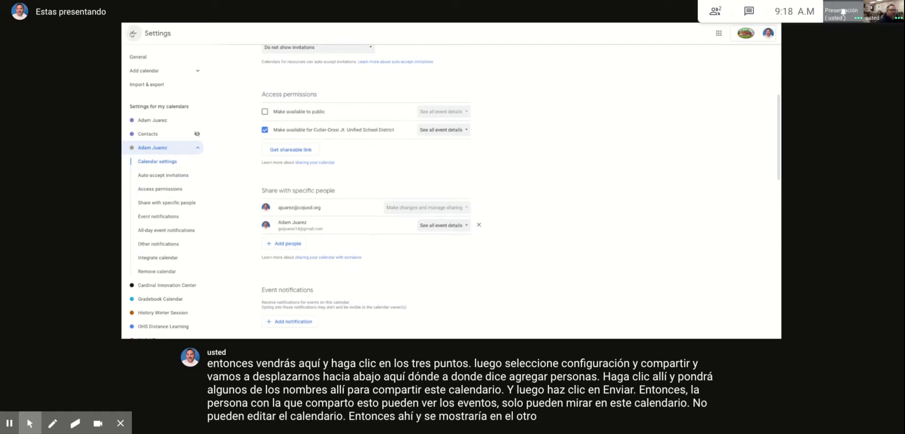
left_click(133, 33)
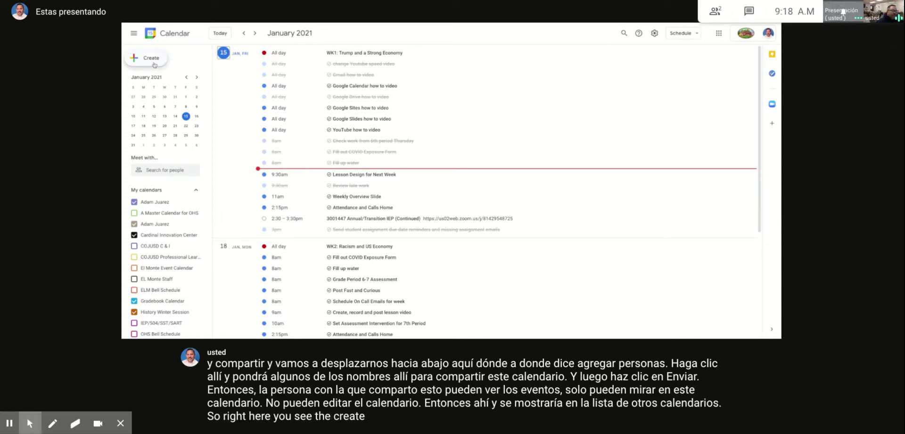
Step: Start a new event and open its full editor for Jan 15, 9:30–10:30am
left_click(154, 65)
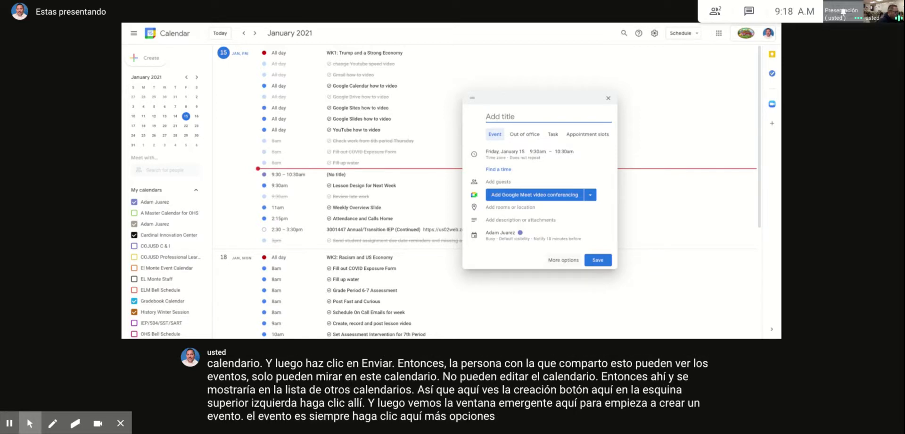
left_click(564, 259)
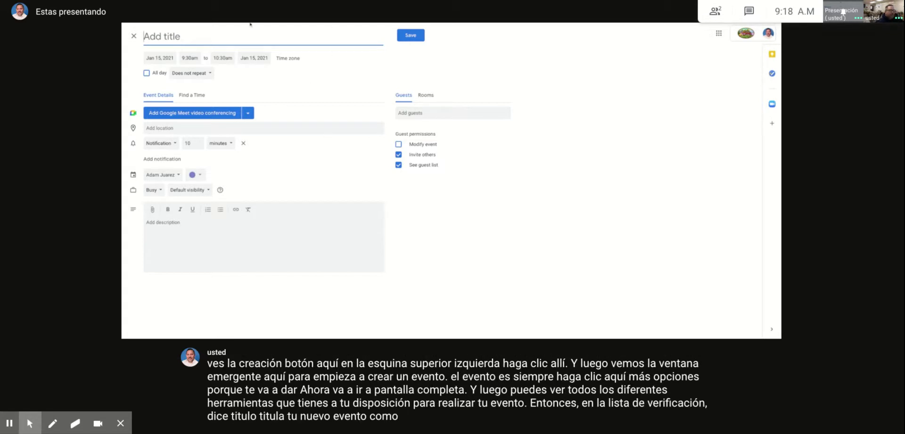
Step: Title the event 'Avengers Watch Party' and move it to Friday, January 22, 2021
type("A")
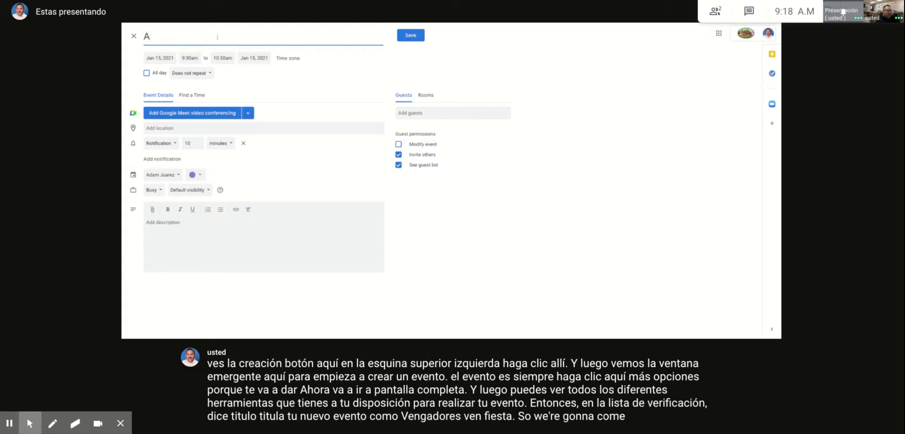
type("vengers Wat")
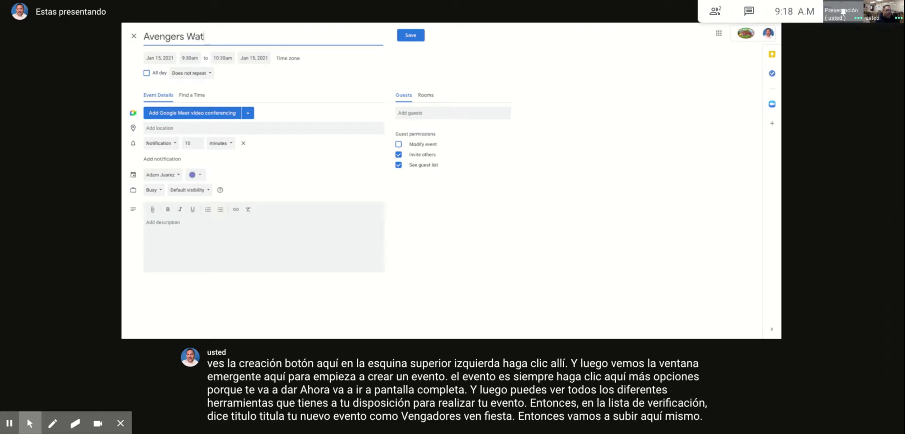
type("ch Party")
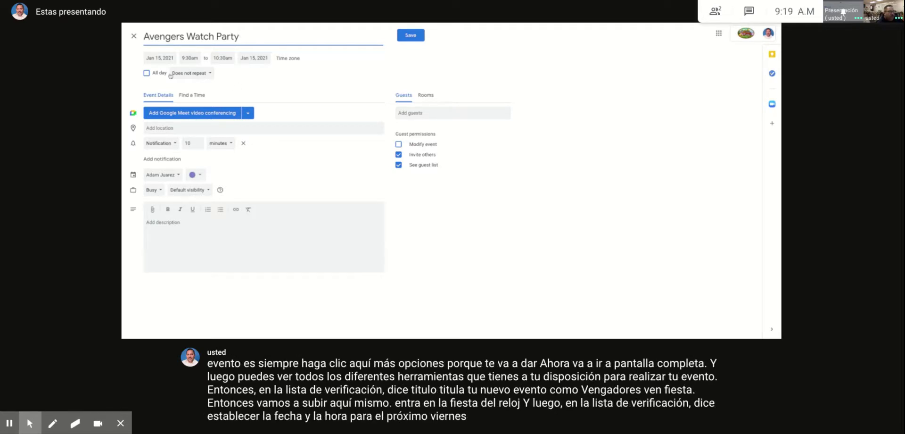
left_click(154, 58)
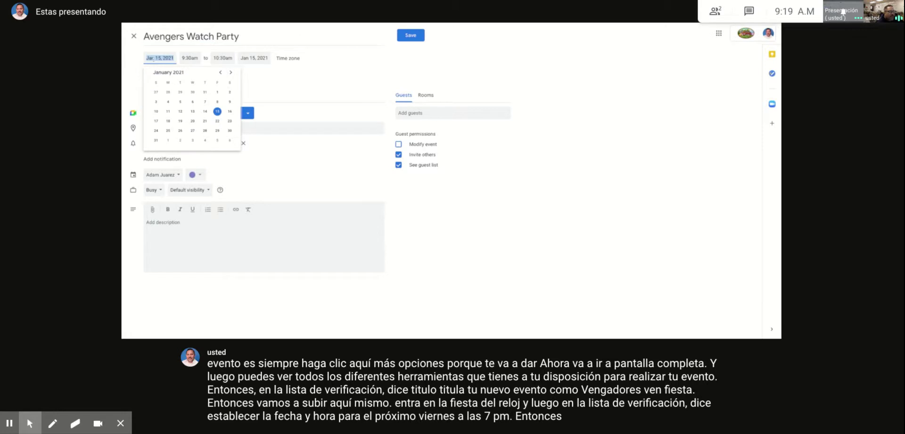
left_click(217, 122)
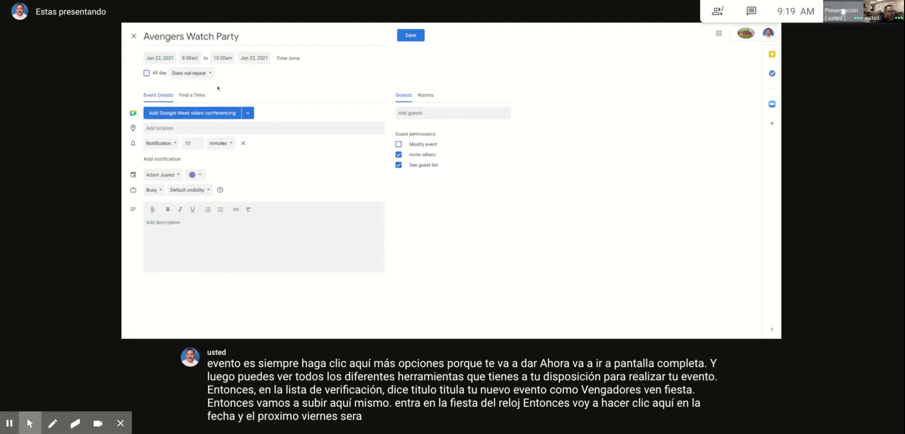
Step: Set the event to run from 7:00pm to 10:00pm
left_click(190, 58)
scroll(200, 108, "down", 5)
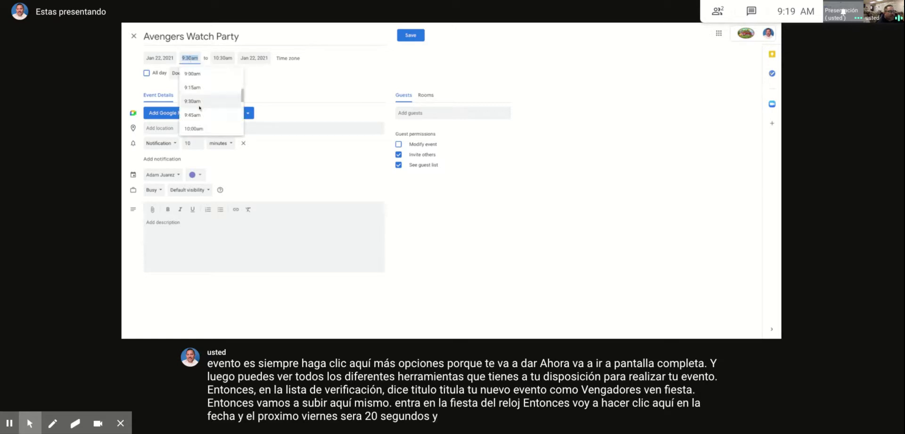
scroll(199, 108, "down", 6)
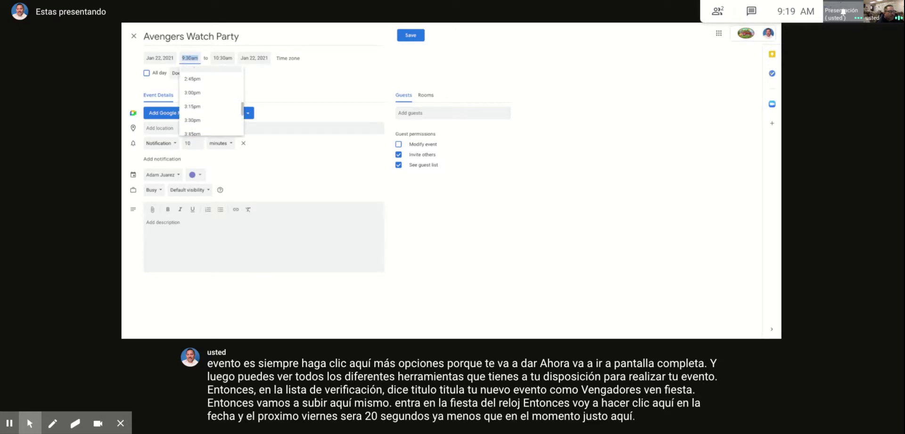
scroll(195, 100, "down", 4)
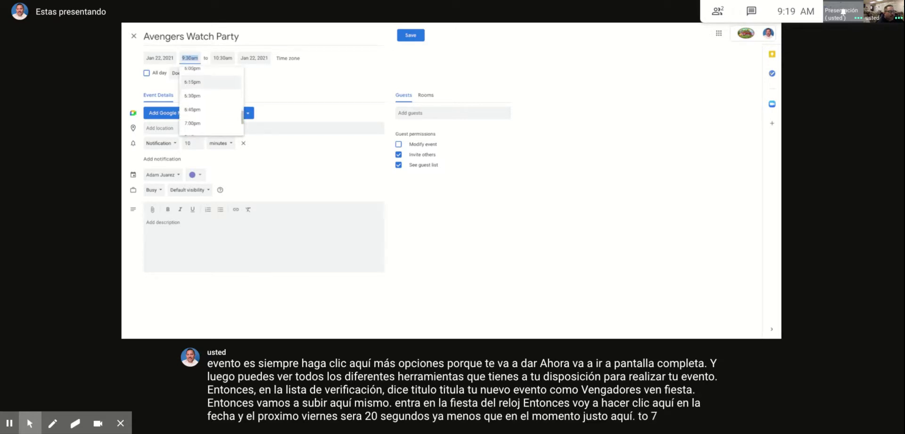
left_click(191, 92)
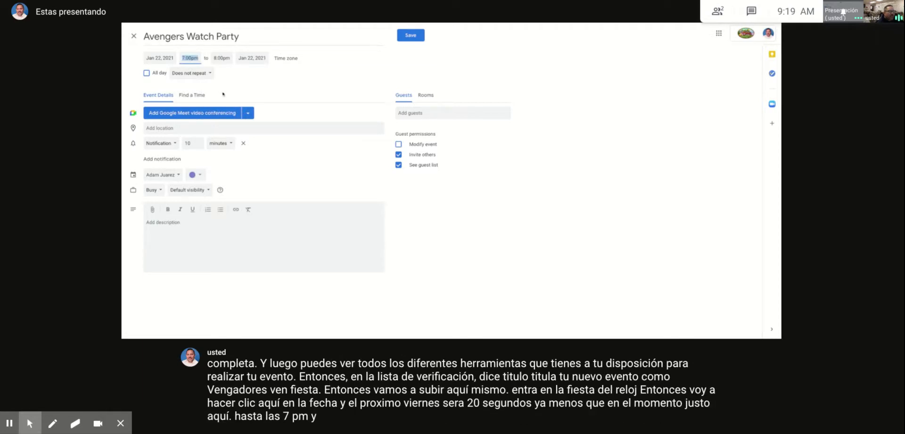
left_click(217, 60)
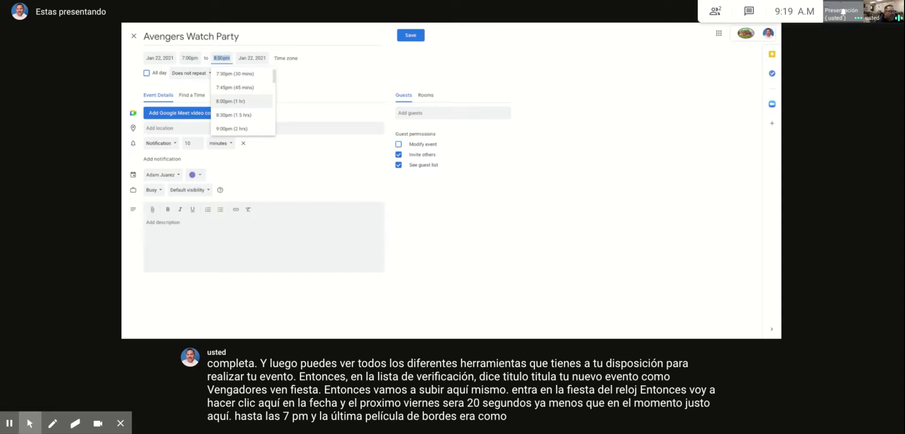
scroll(232, 100, "down", 1)
scroll(232, 101, "down", 1)
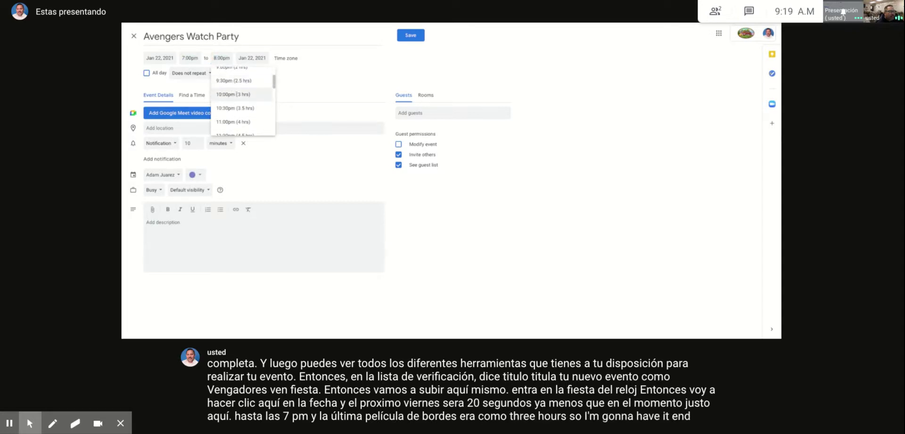
left_click(237, 94)
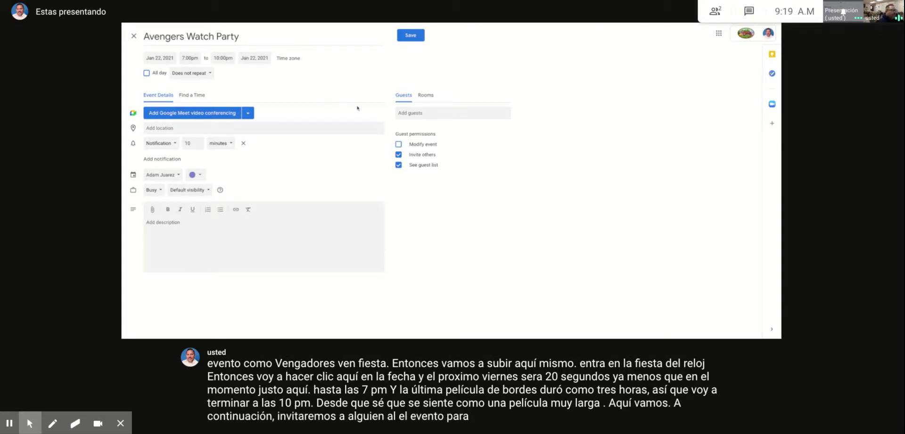
Step: Invite the suggested contact as a guest and add the description 'Bring your own popcorn.'
left_click(415, 115)
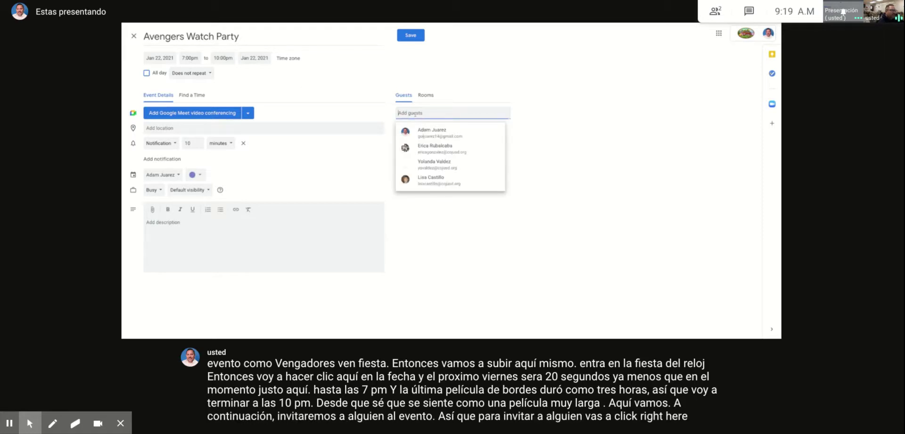
type("golj")
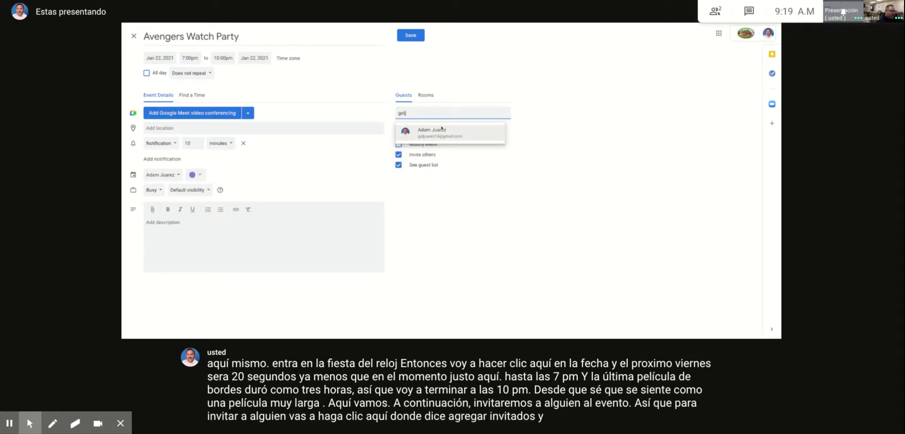
left_click(459, 133)
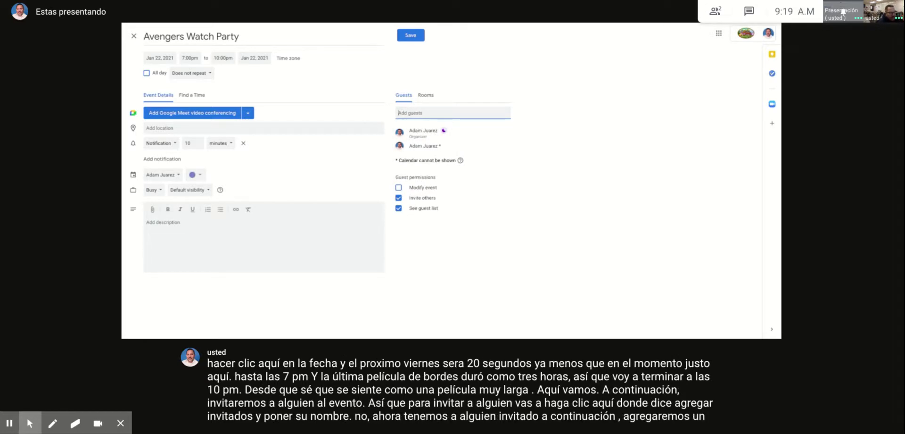
left_click(165, 226)
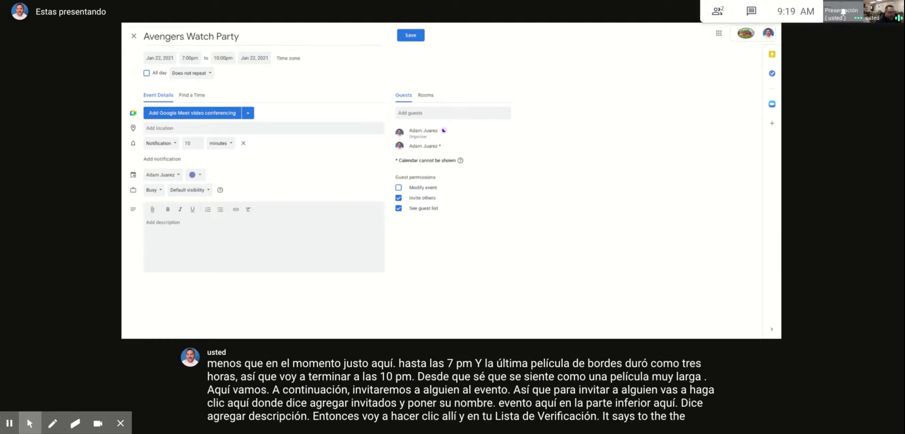
type("ing your own popcorn.")
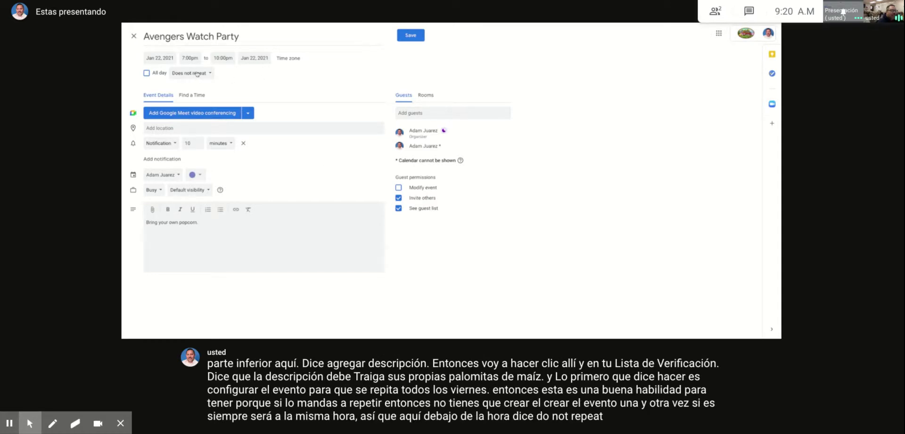
Step: Set a custom repeat of weekly on Friday
left_click(197, 74)
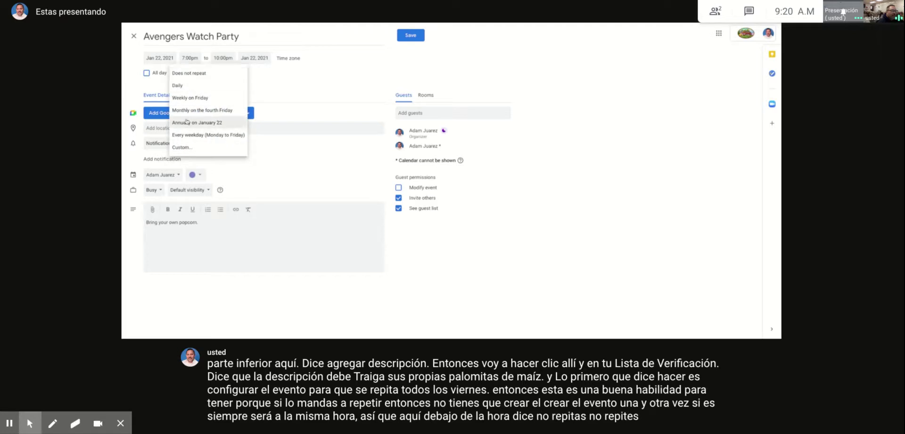
left_click(186, 147)
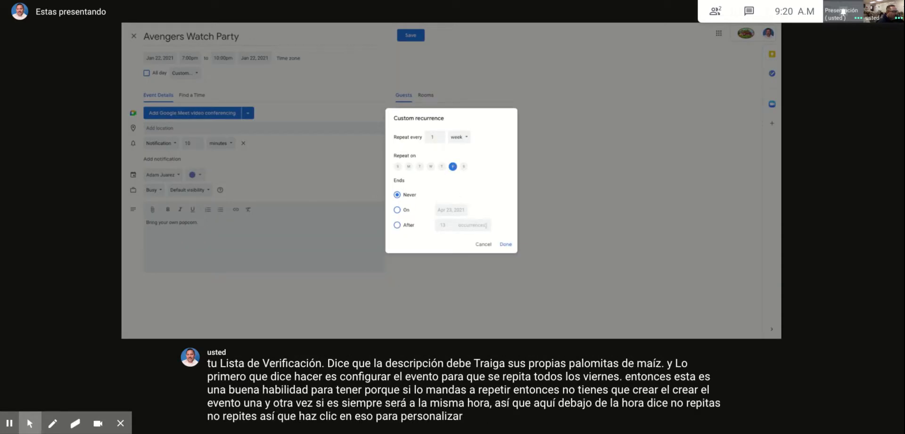
left_click(506, 244)
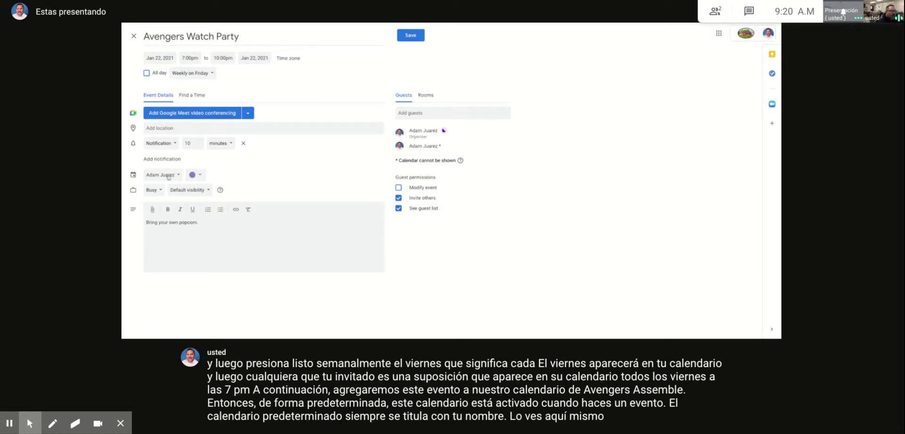
Step: Move the event to the other calendar in the calendar selector
left_click(178, 176)
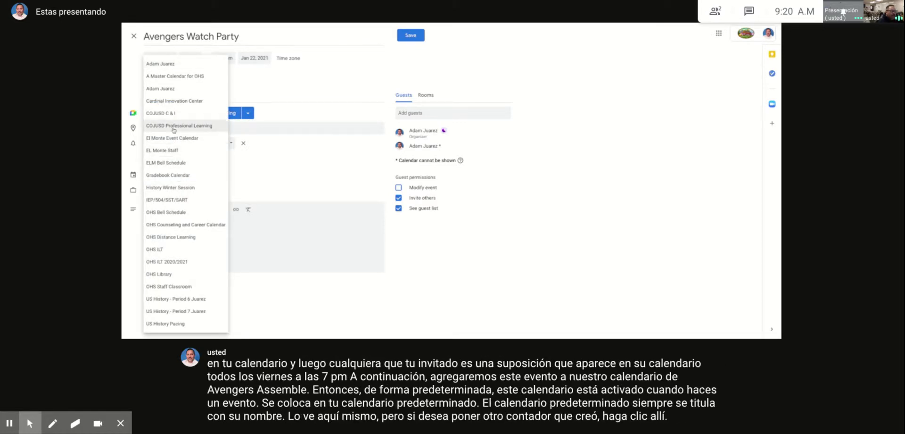
left_click(163, 89)
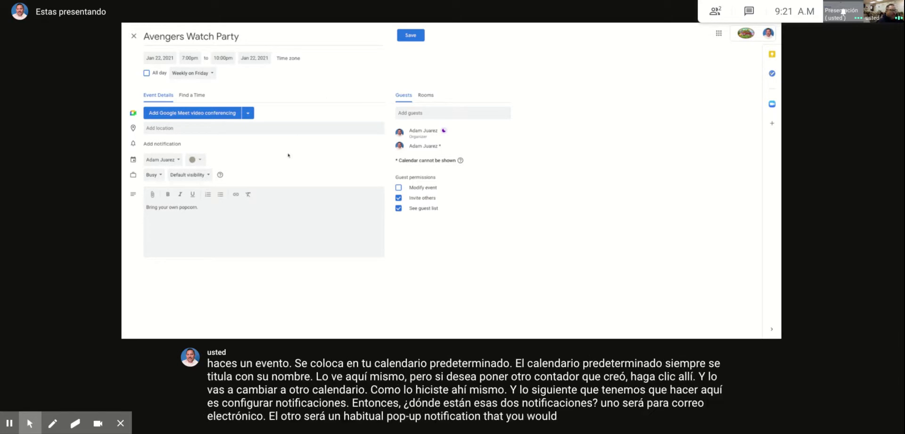
Step: Add a 10-minute notification and a 1-day-before email reminder
left_click(170, 144)
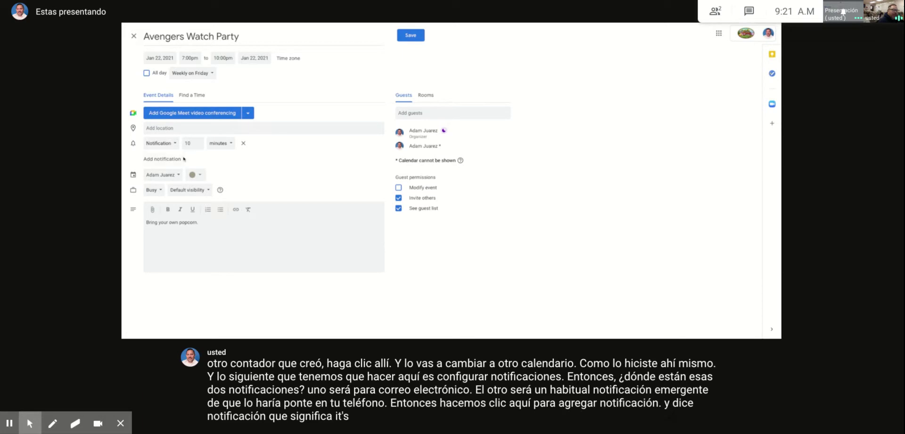
left_click(168, 159)
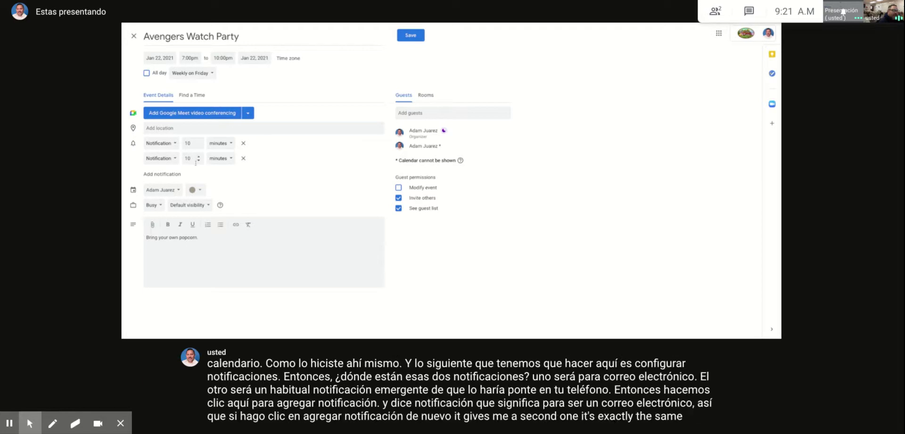
left_click(175, 158)
left_click(163, 146)
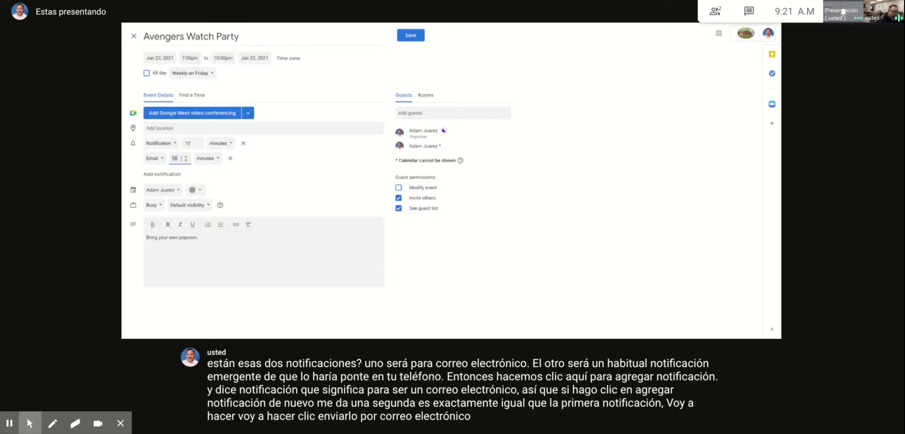
type("1")
left_click(206, 158)
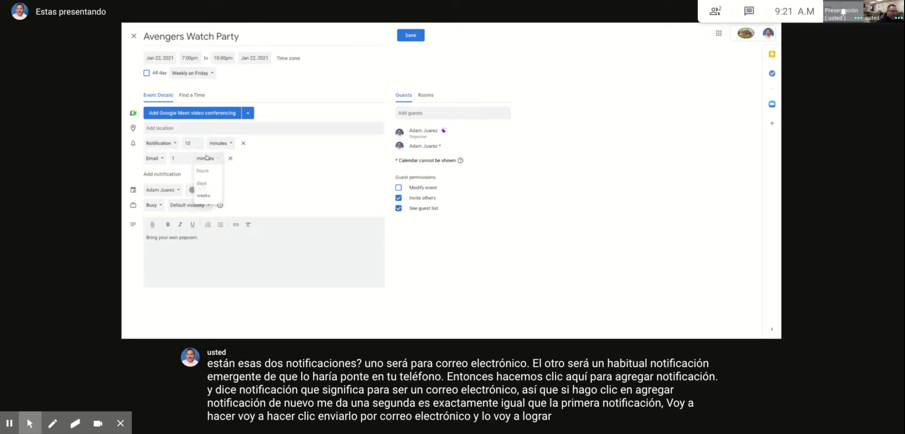
left_click(201, 183)
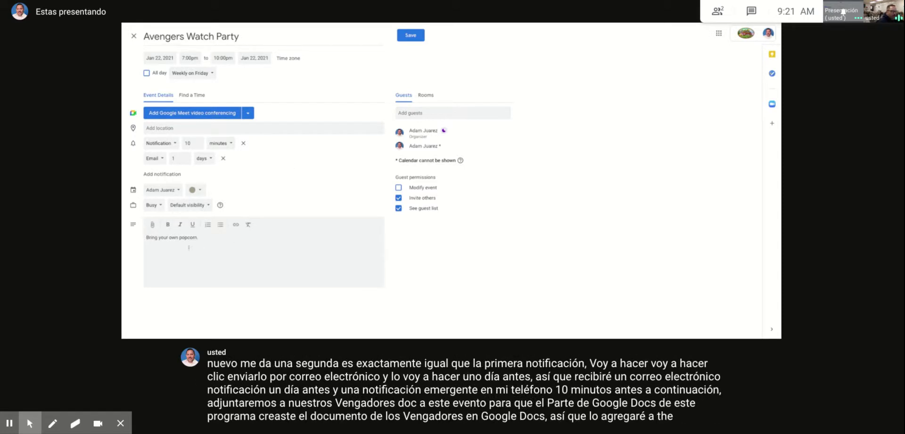
Step: Attach 'The Avengers' document from My Drive to the event
left_click(153, 226)
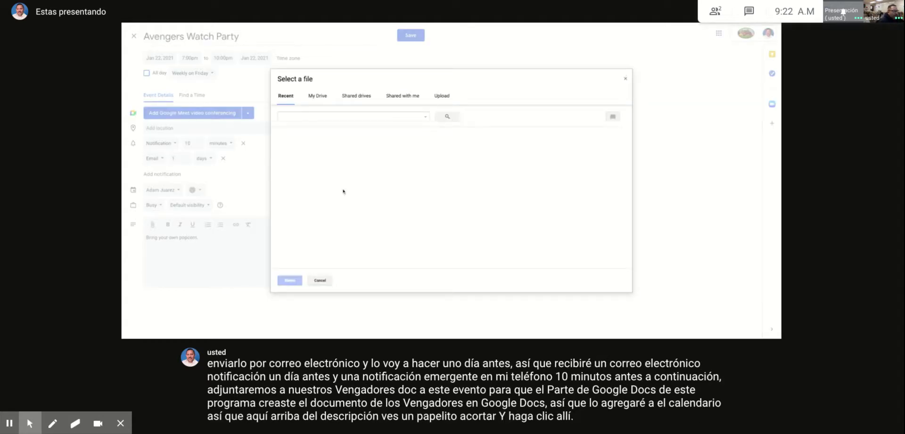
left_click(318, 98)
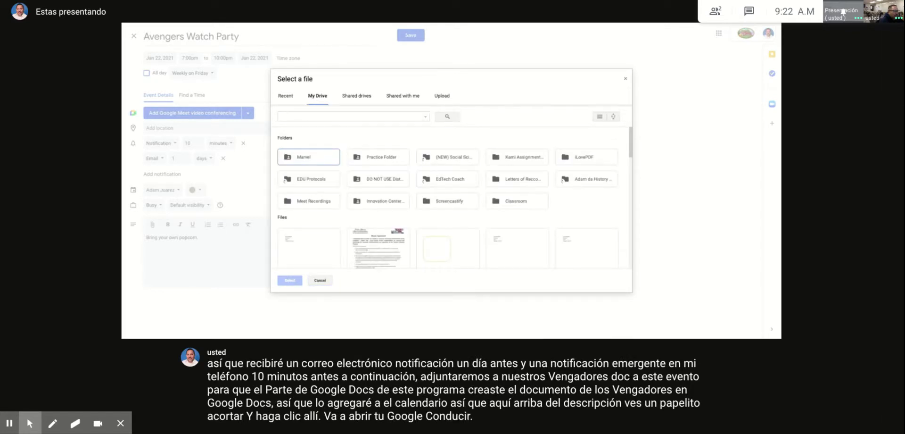
scroll(314, 195, "down", 3)
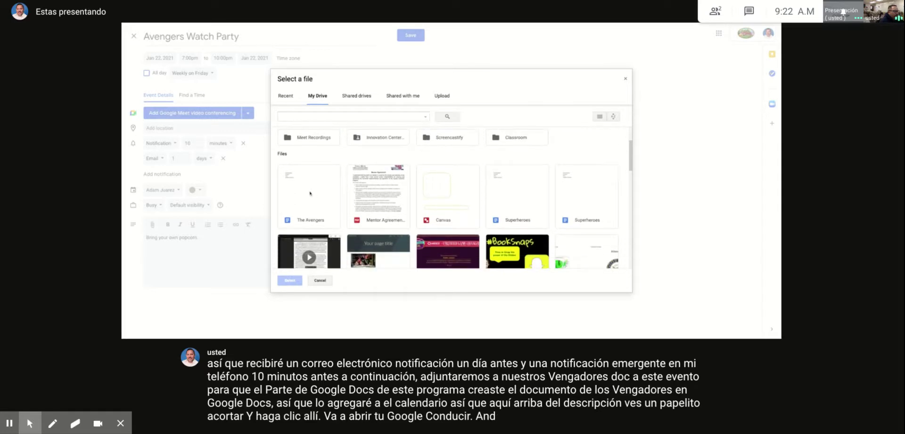
left_click(310, 193)
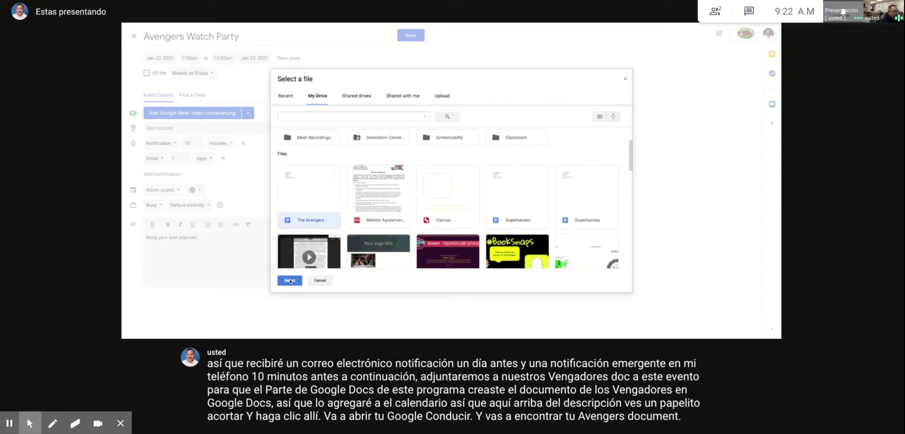
left_click(289, 281)
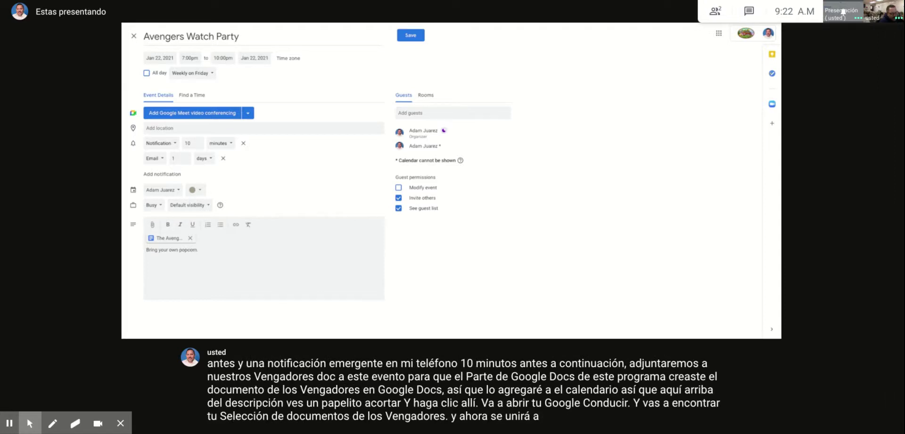
Step: Save the event and send the invitation to the external guest
left_click(409, 37)
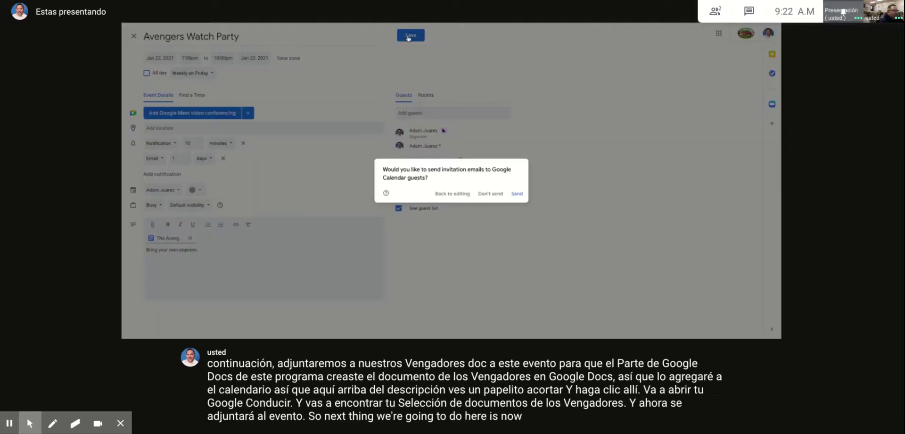
left_click(520, 193)
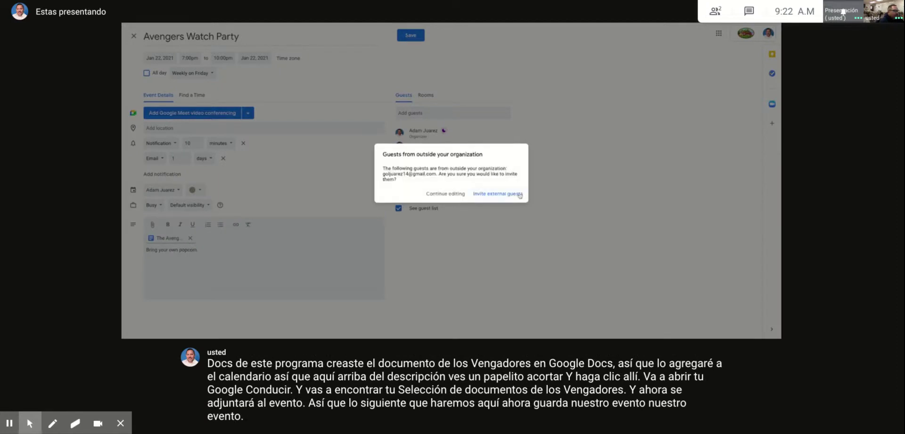
left_click(509, 194)
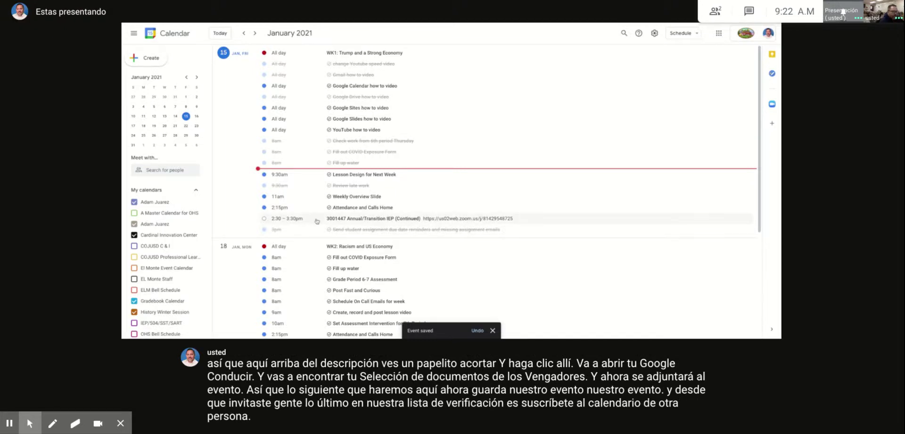
Step: Search for people and pick a contact to view their calendar
left_click(166, 170)
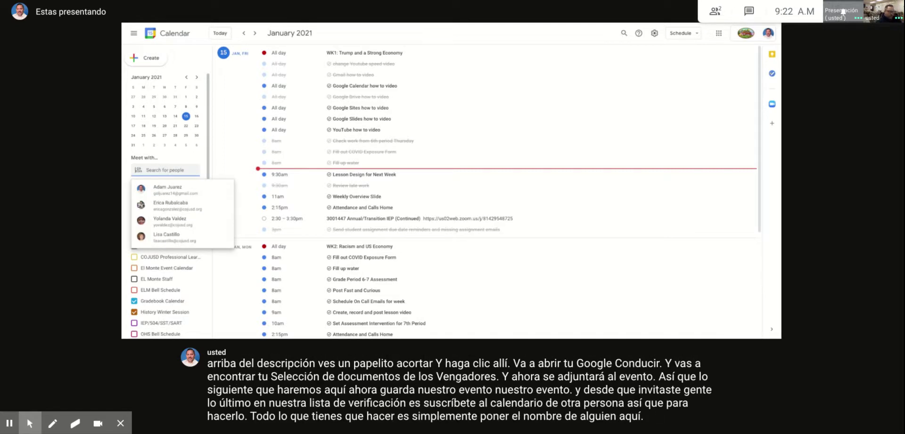
left_click(169, 185)
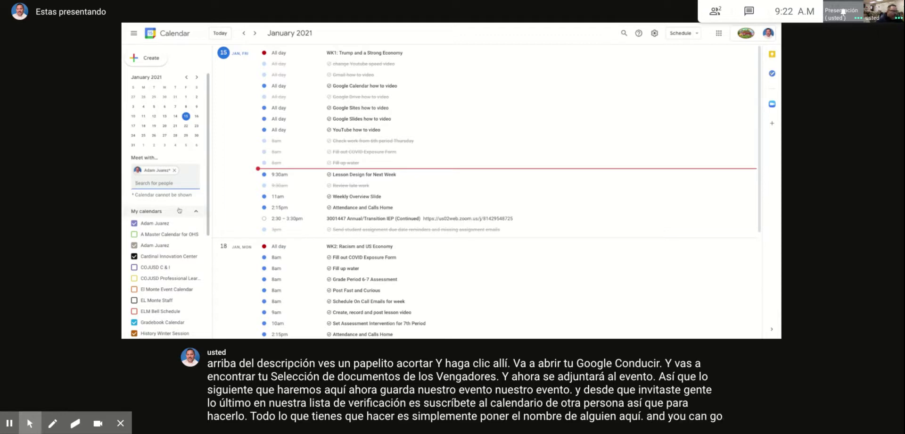
left_click(160, 183)
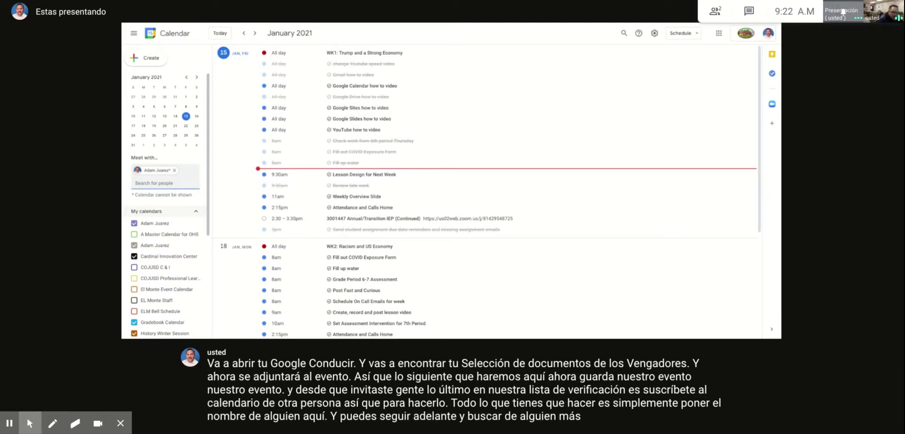